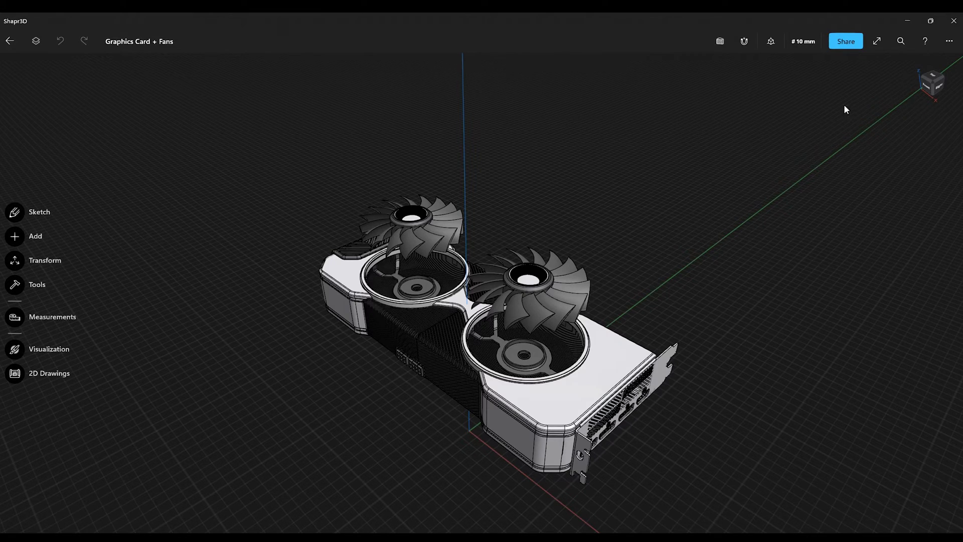
# Copy the graphics card model's HTML embed code from Shapr3D's Share panel.
pyautogui.click(843, 42)
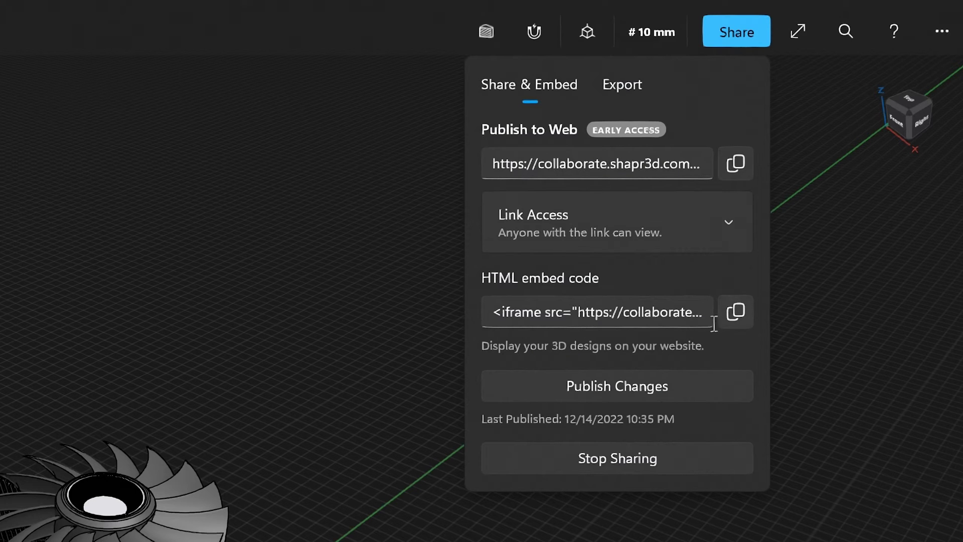
pyautogui.click(736, 313)
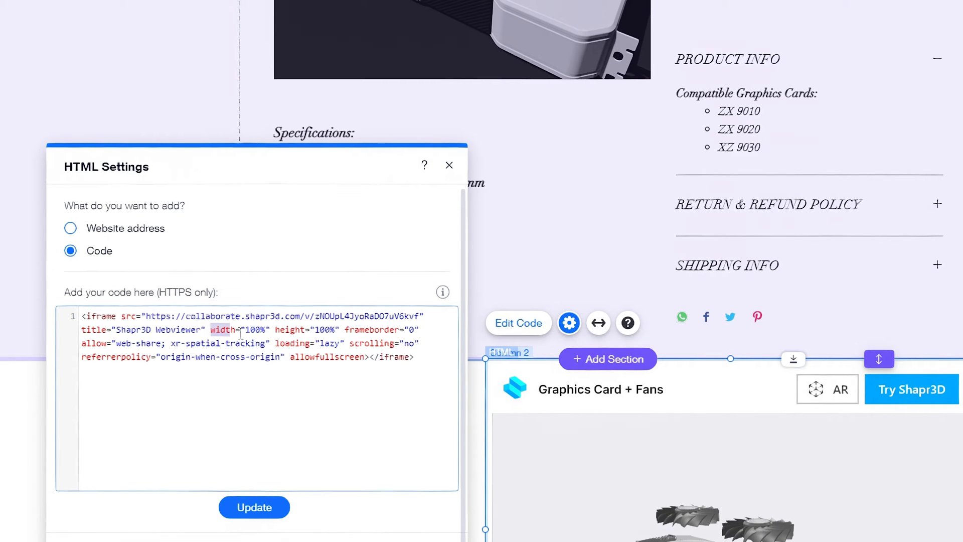
# Apply the pasted Shapr3D iframe in HTML Settings, then publish and view the live site.
pyautogui.moveTo(241, 334); pyautogui.dragTo(331, 334)
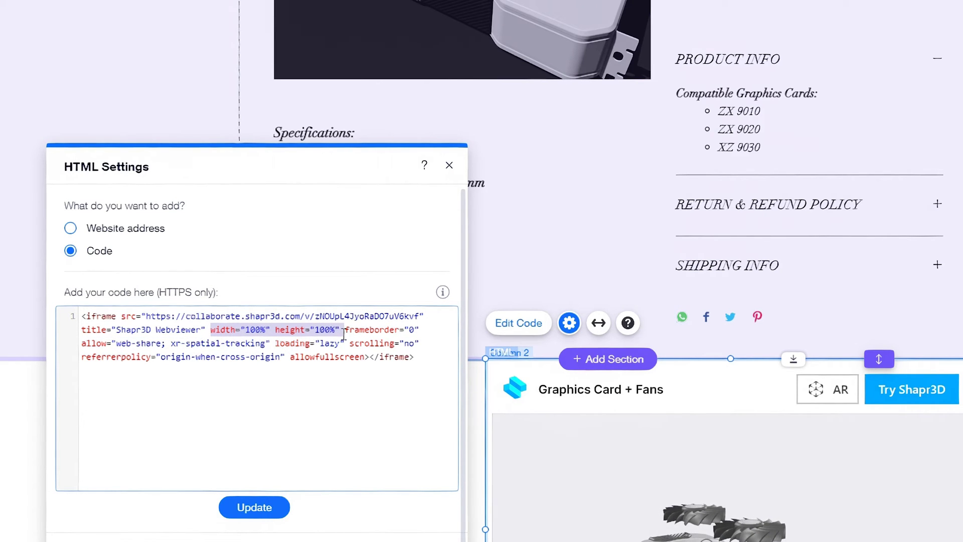
pyautogui.click(342, 440)
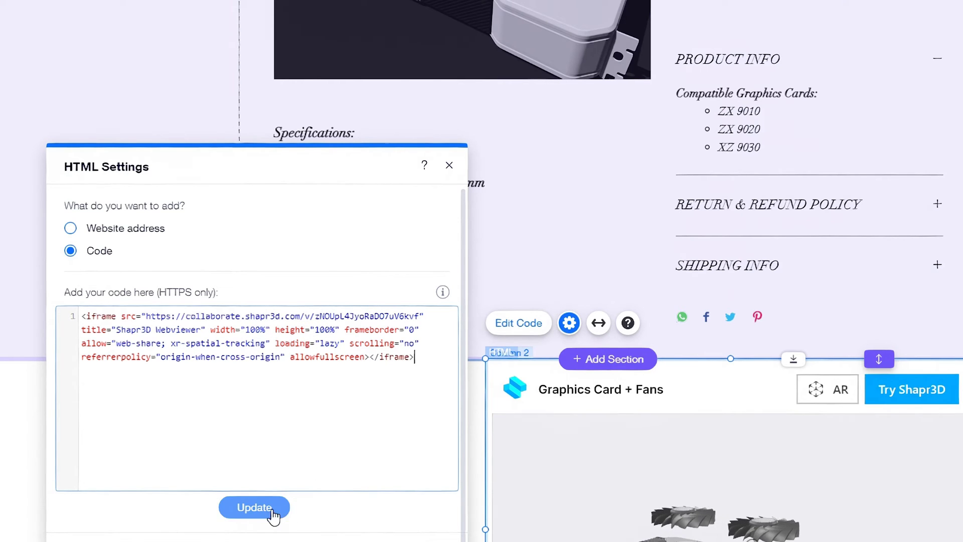
pyautogui.click(257, 508)
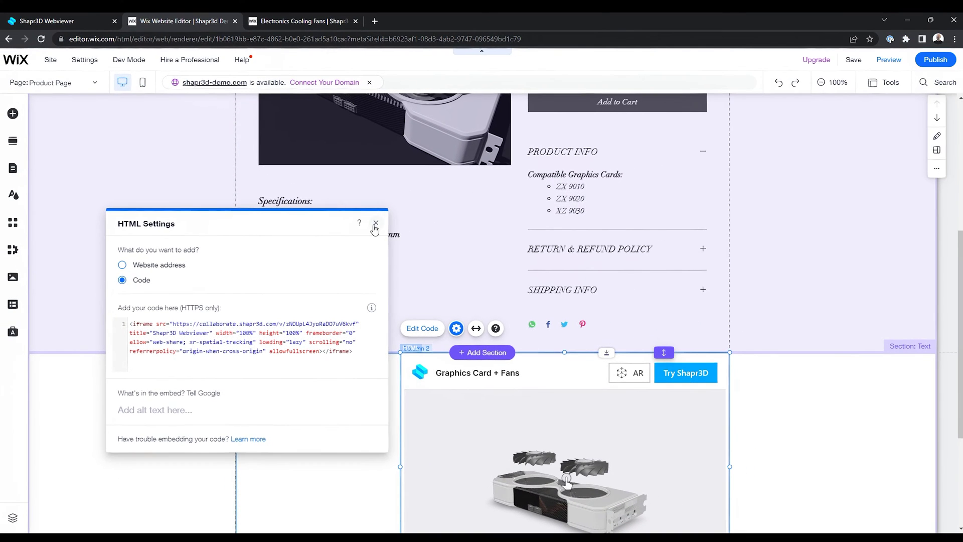
pyautogui.click(375, 226)
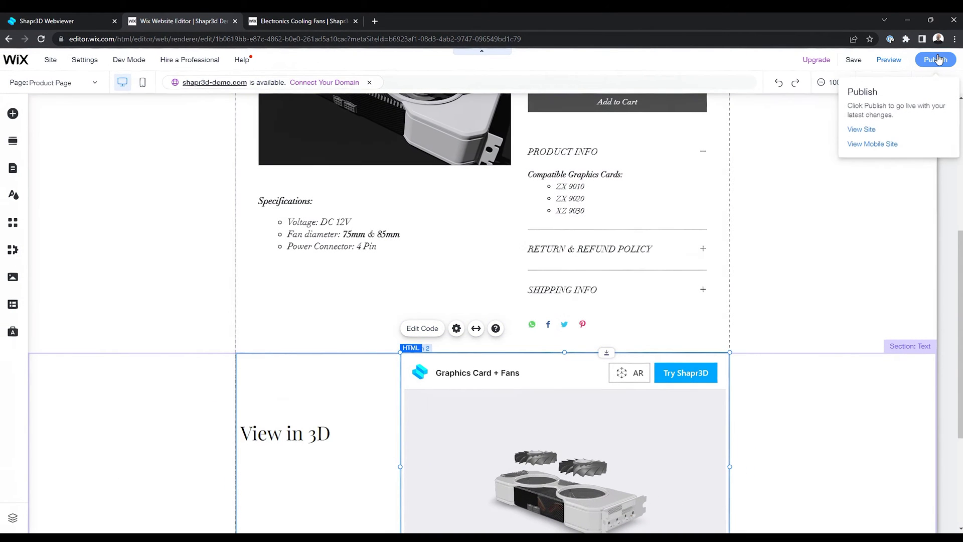
pyautogui.click(938, 60)
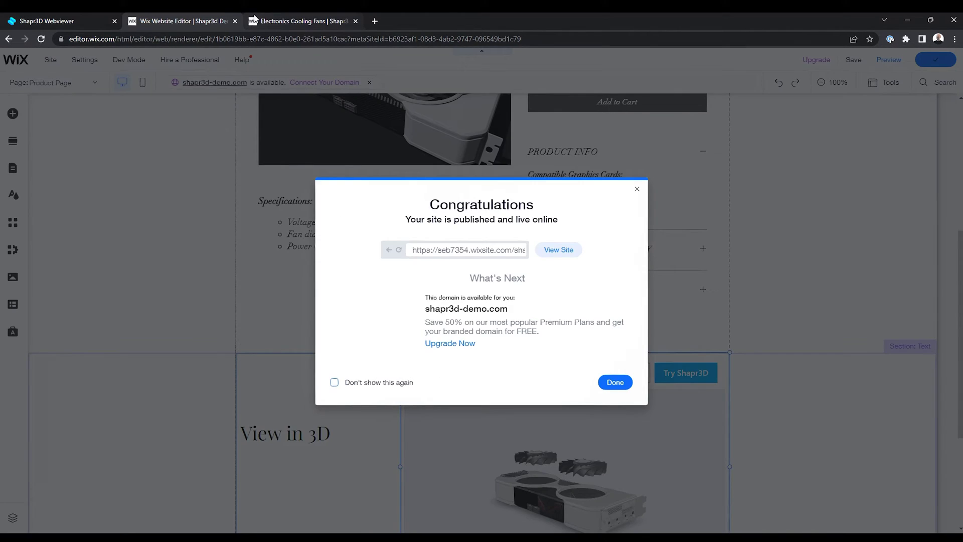
pyautogui.click(264, 21)
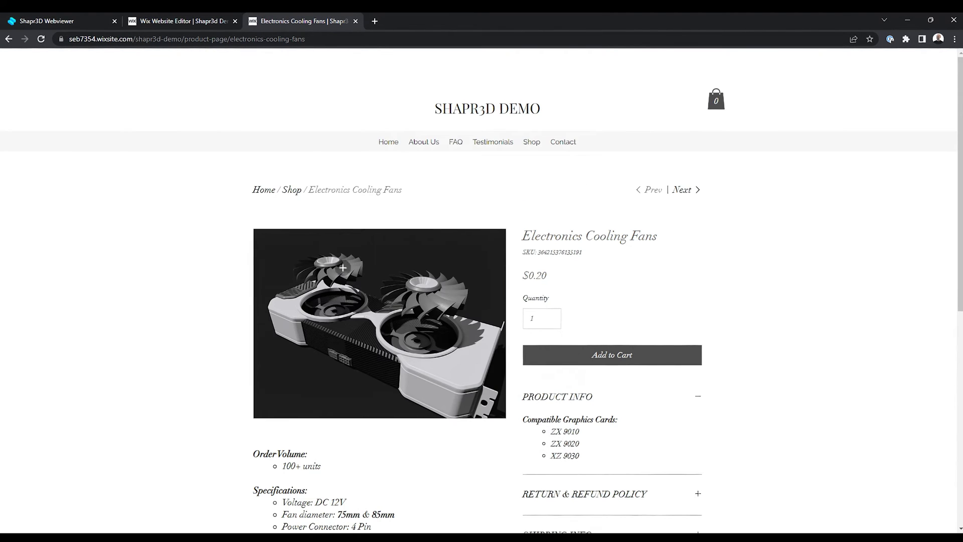
pyautogui.scroll(-1, 531, 383)
pyautogui.scroll(-4, 531, 380)
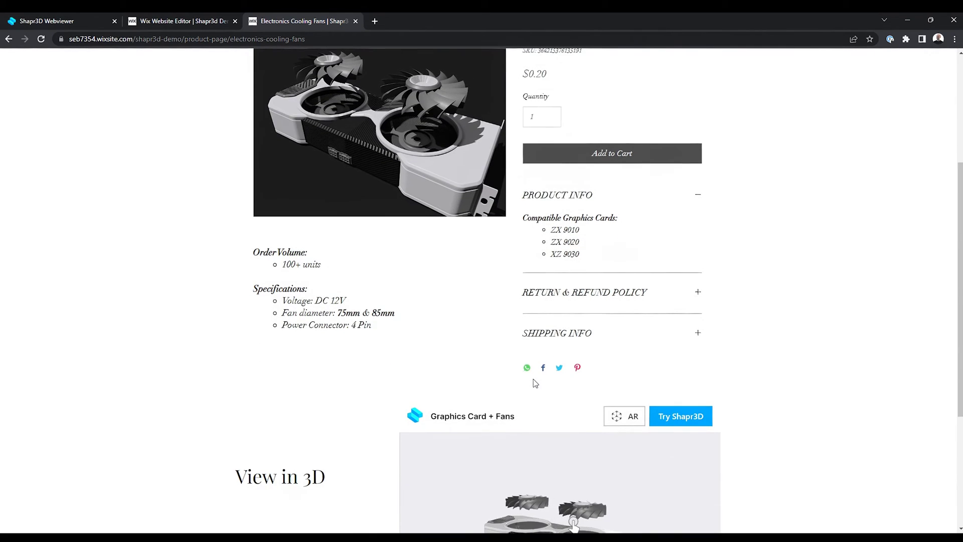
pyautogui.scroll(-1, 532, 378)
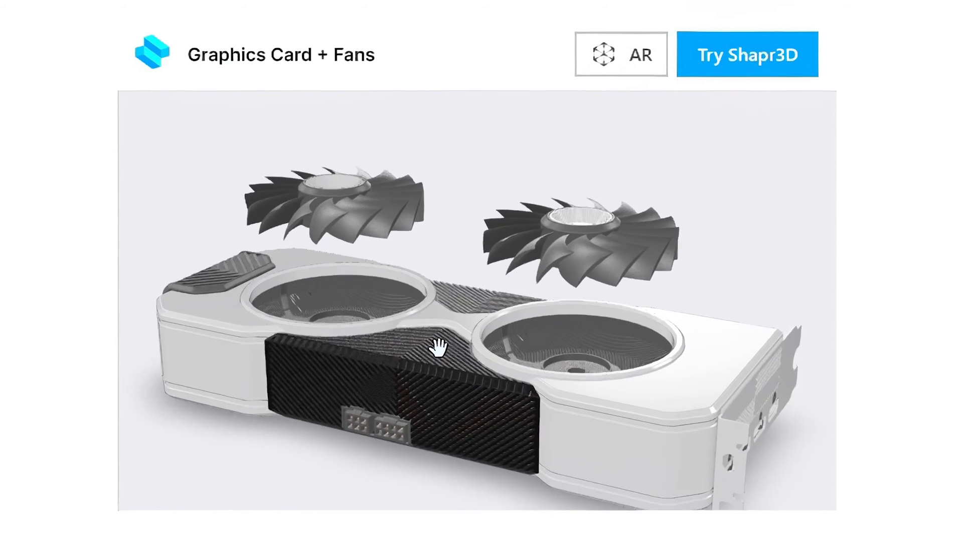
pyautogui.scroll(-1, 445, 350)
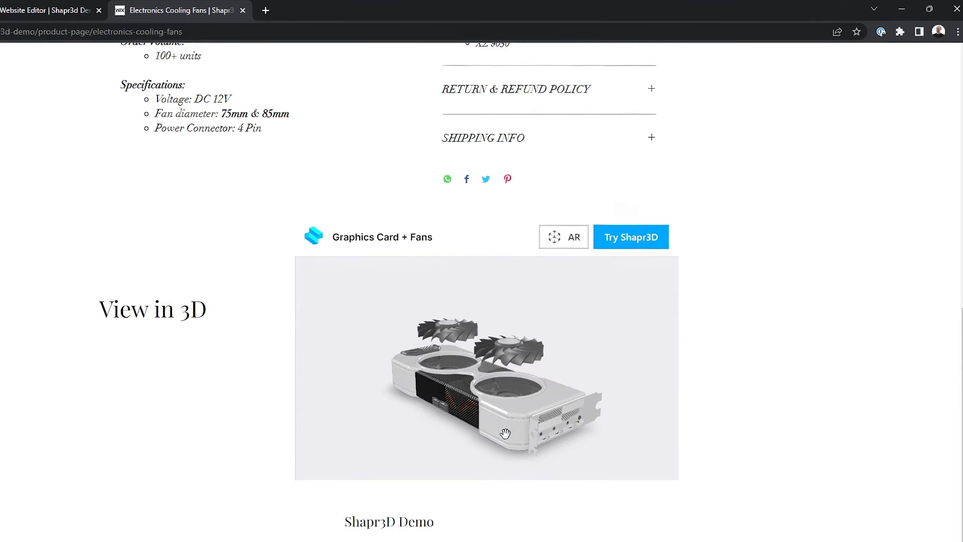
pyautogui.scroll(3, 505, 433)
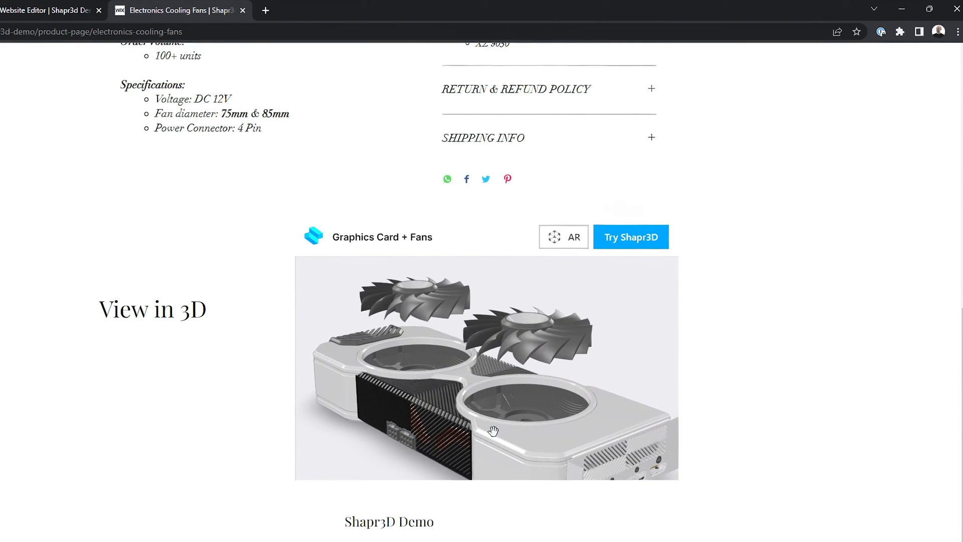
pyautogui.scroll(3, 419, 435)
pyautogui.scroll(2, 421, 433)
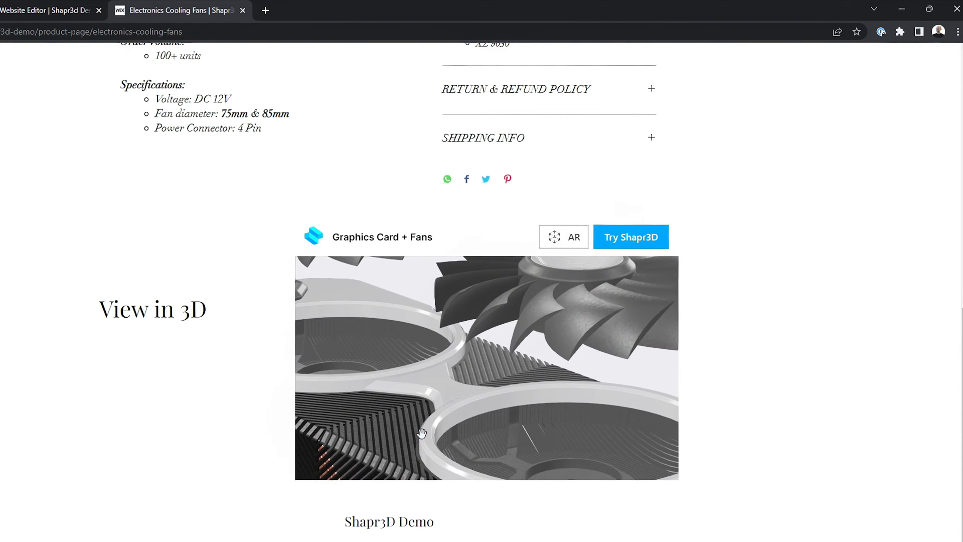
pyautogui.scroll(-2, 422, 434)
pyautogui.scroll(-2, 425, 434)
pyautogui.scroll(-2, 428, 432)
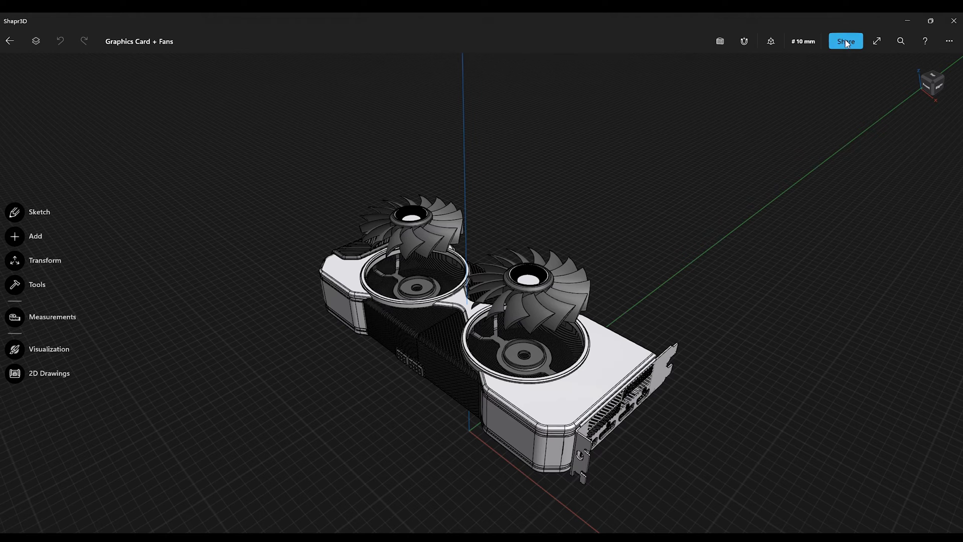
# Reopen the Share & Embed panel for the graphics card model.
pyautogui.click(846, 43)
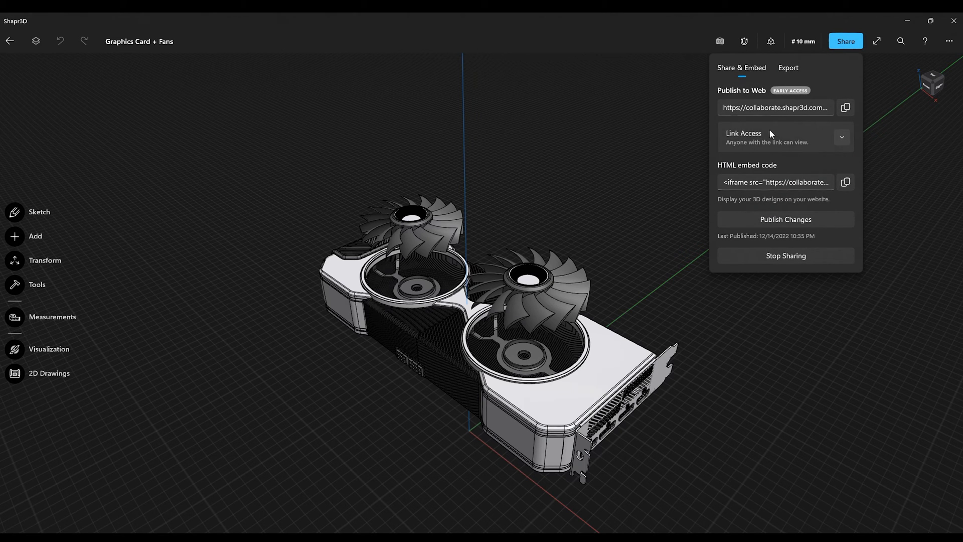
# Switch link access from 'anyone with the link' to 'Anyone with the password' and save a password.
pyautogui.click(847, 135)
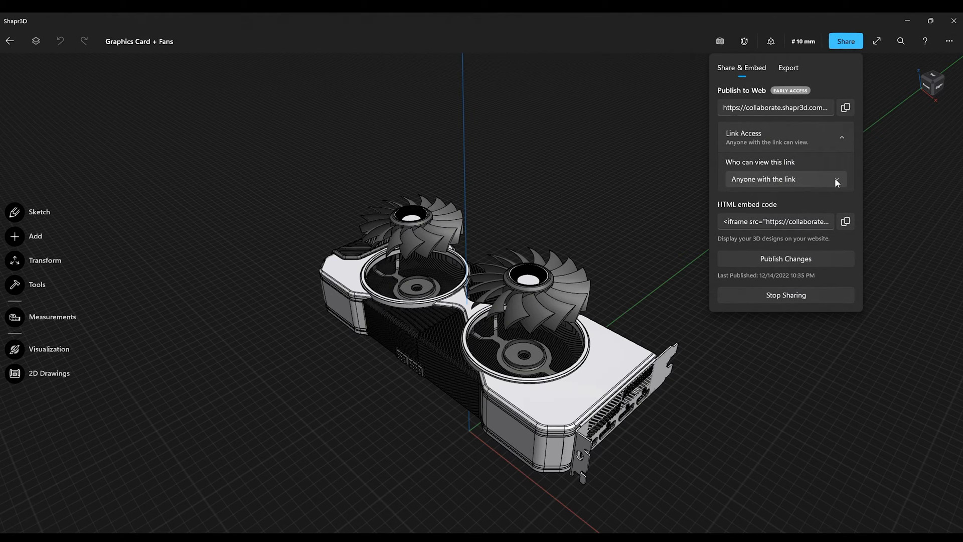
pyautogui.click(835, 179)
pyautogui.click(784, 200)
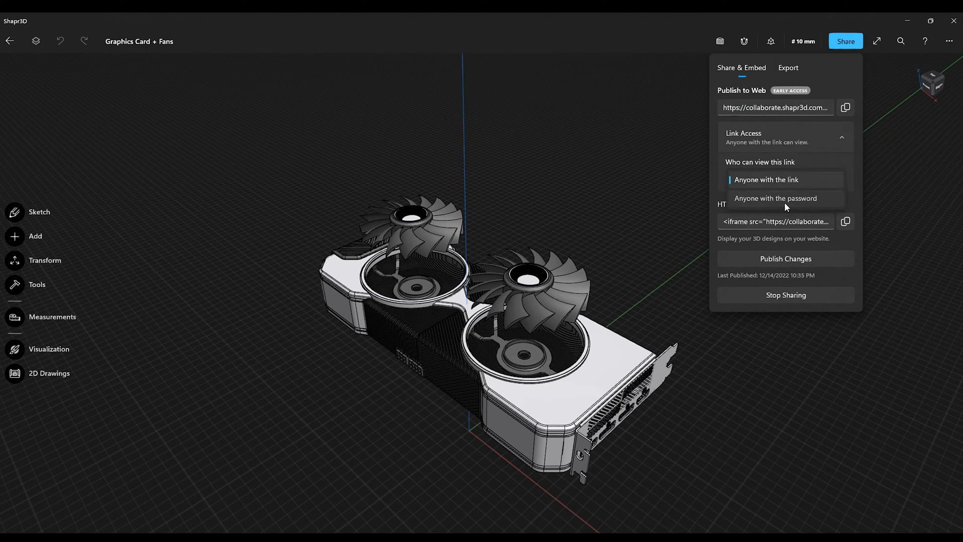
pyautogui.click(778, 209)
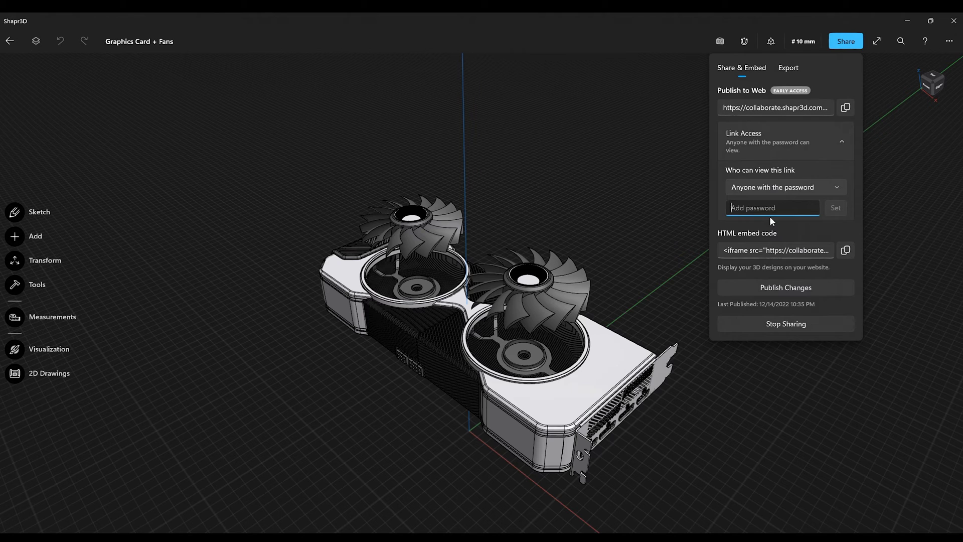
pyautogui.click(834, 210)
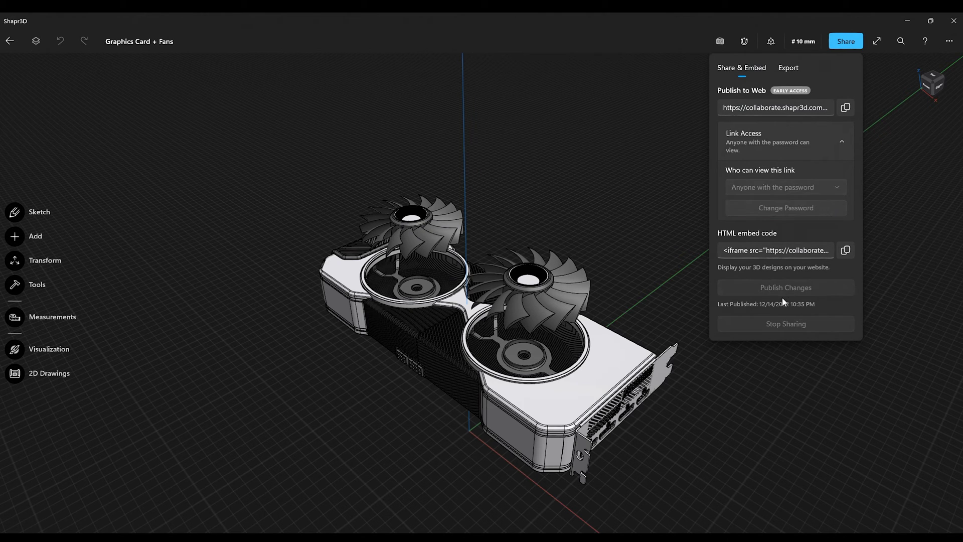